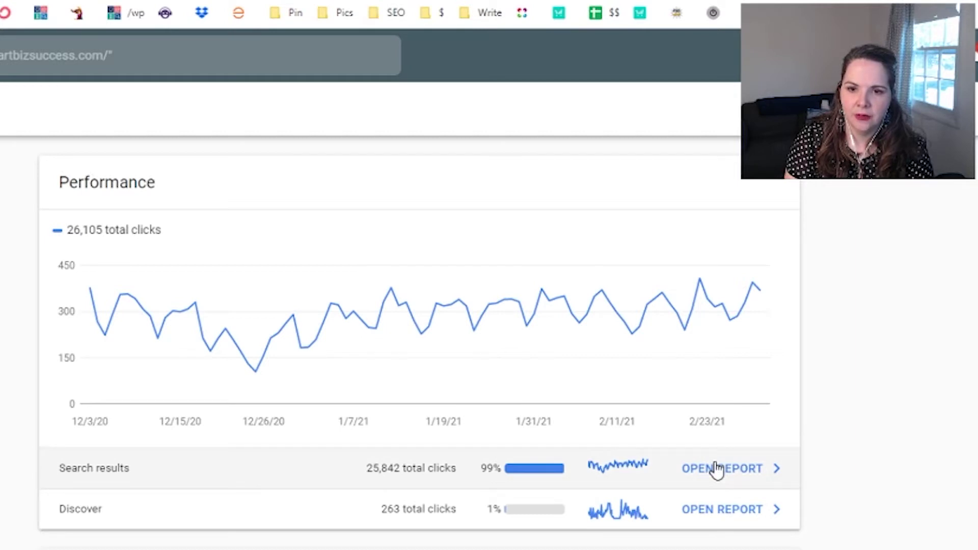
# - Open the Search results performance report and review its search type and date range filter options without changing them
pyautogui.click(715, 468)
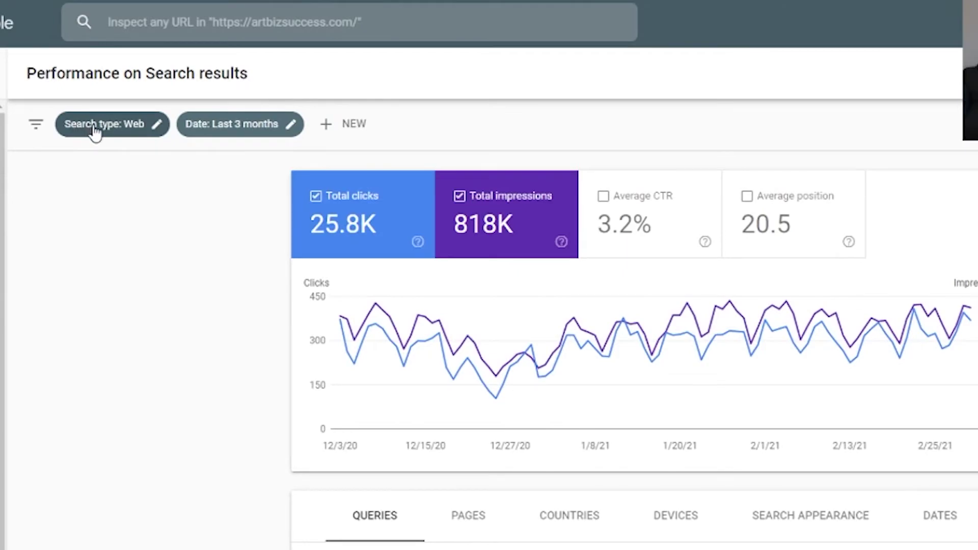
pyautogui.click(131, 127)
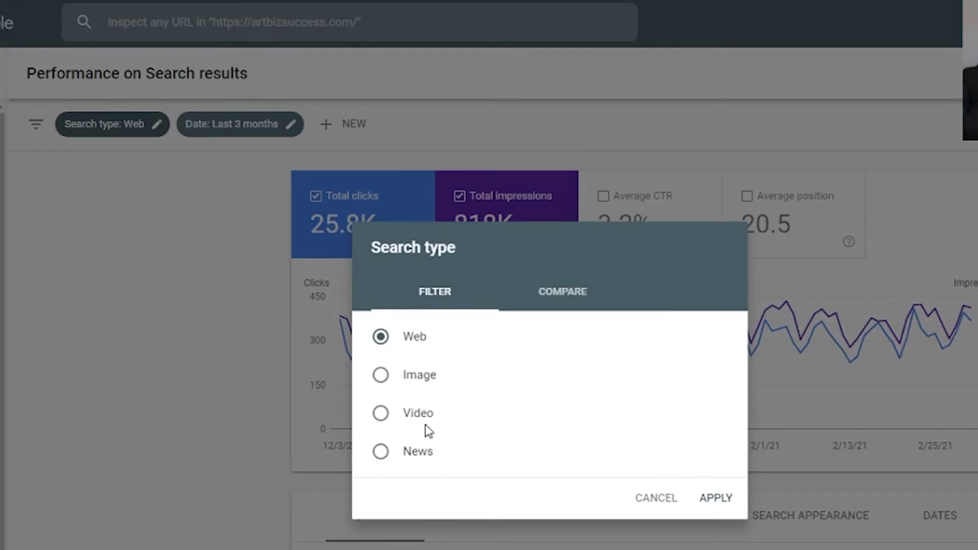
pyautogui.click(649, 497)
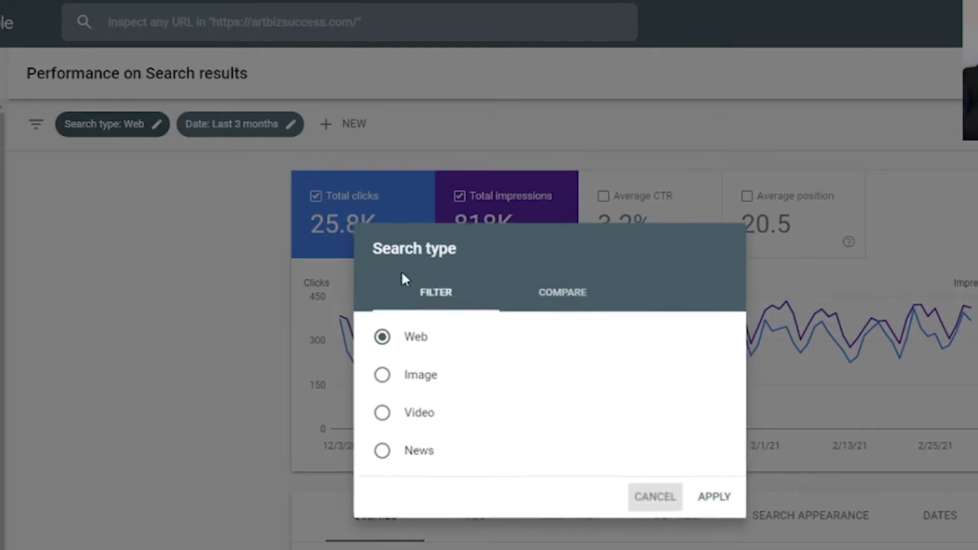
pyautogui.click(233, 127)
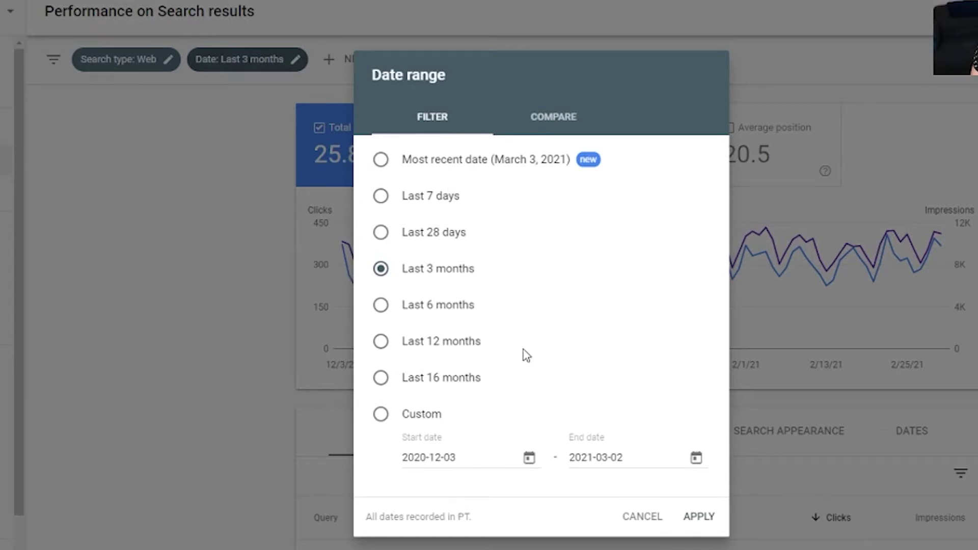
pyautogui.click(645, 517)
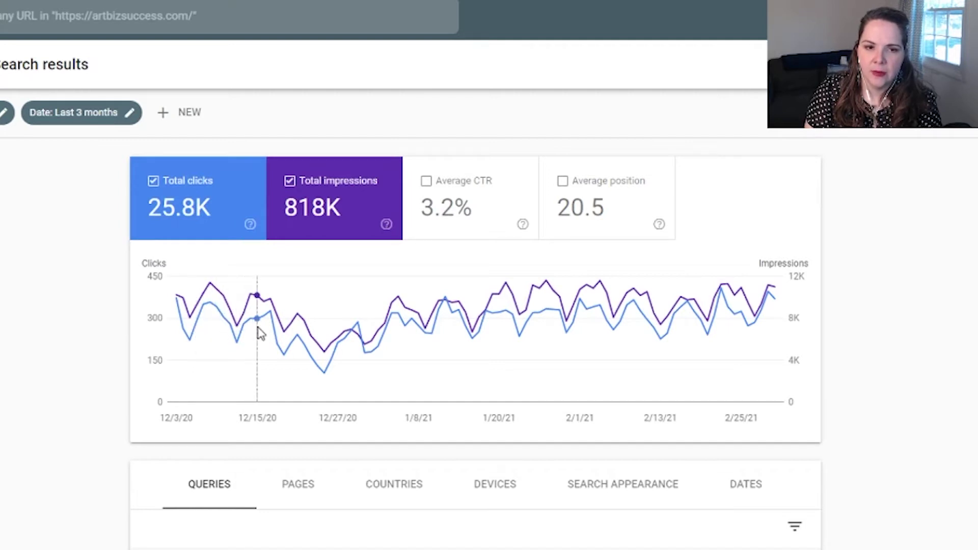
# - Hide total impressions from the performance report and examine the daily clicks and the clicks per query
pyautogui.moveTo(262, 353)
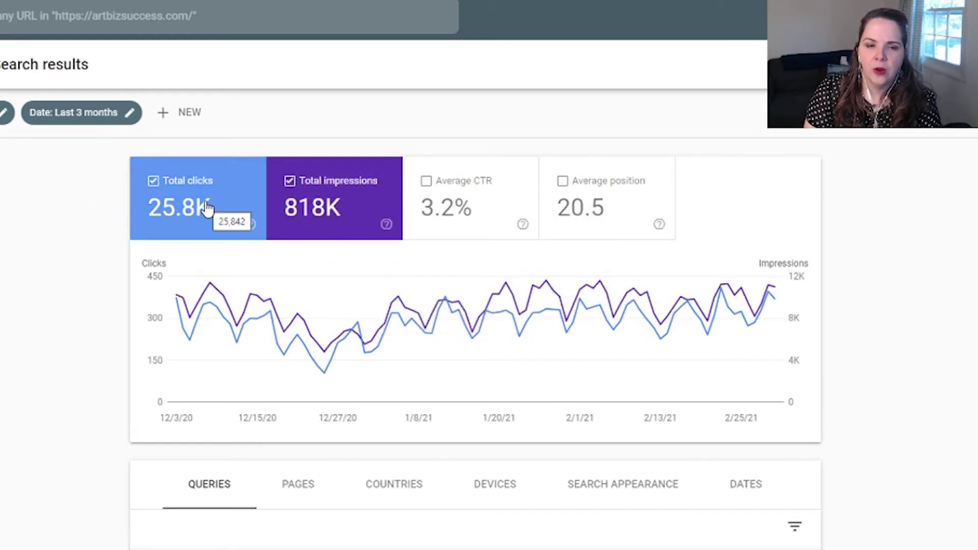
pyautogui.click(333, 204)
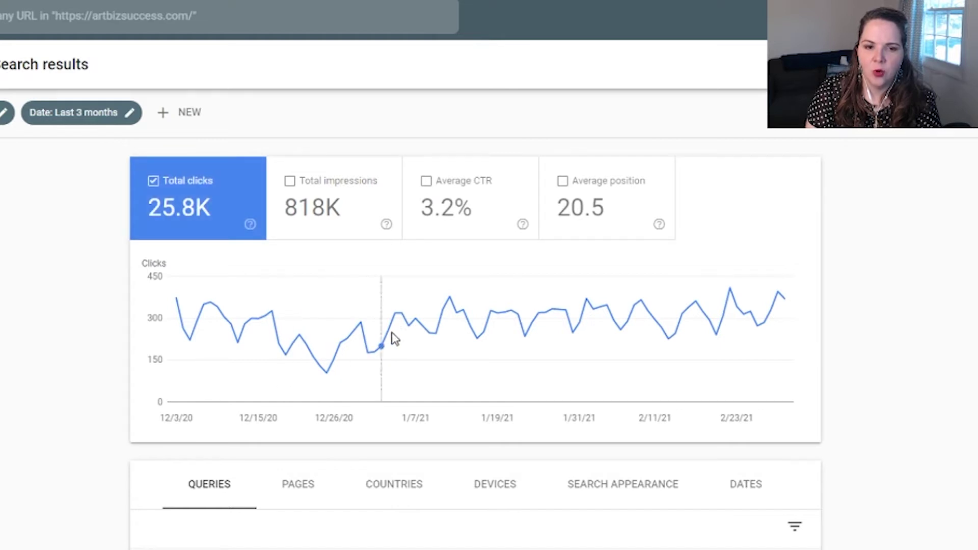
pyautogui.moveTo(716, 340)
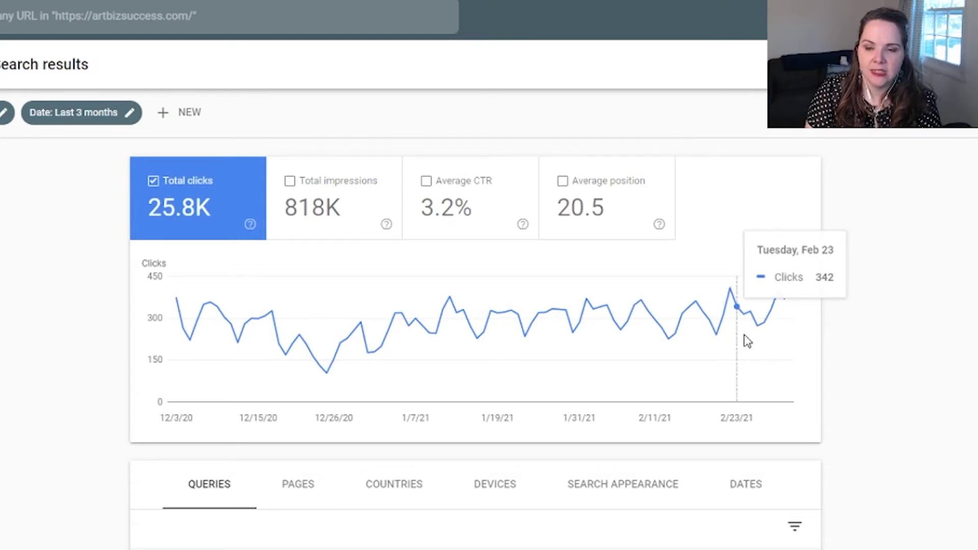
pyautogui.scroll(-4, 884, 447)
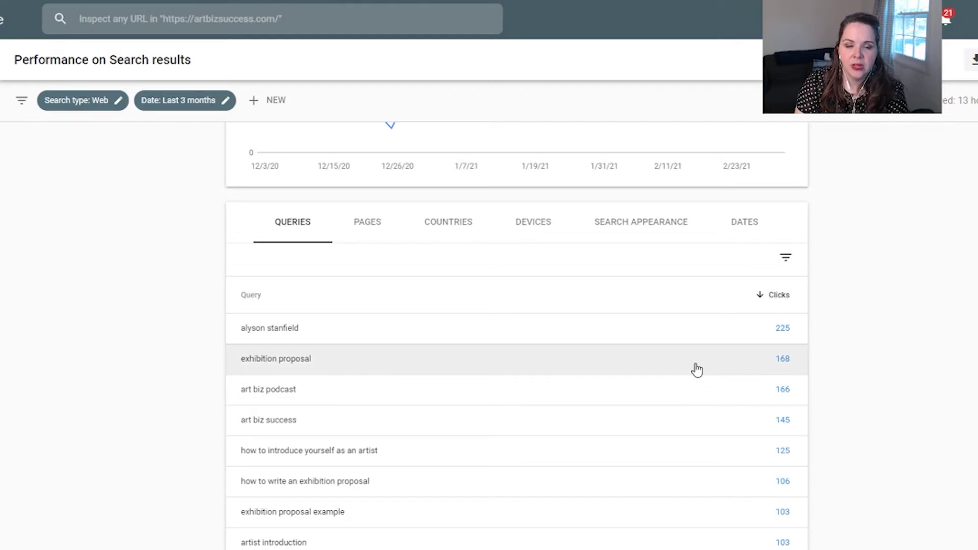
pyautogui.scroll(3, 694, 368)
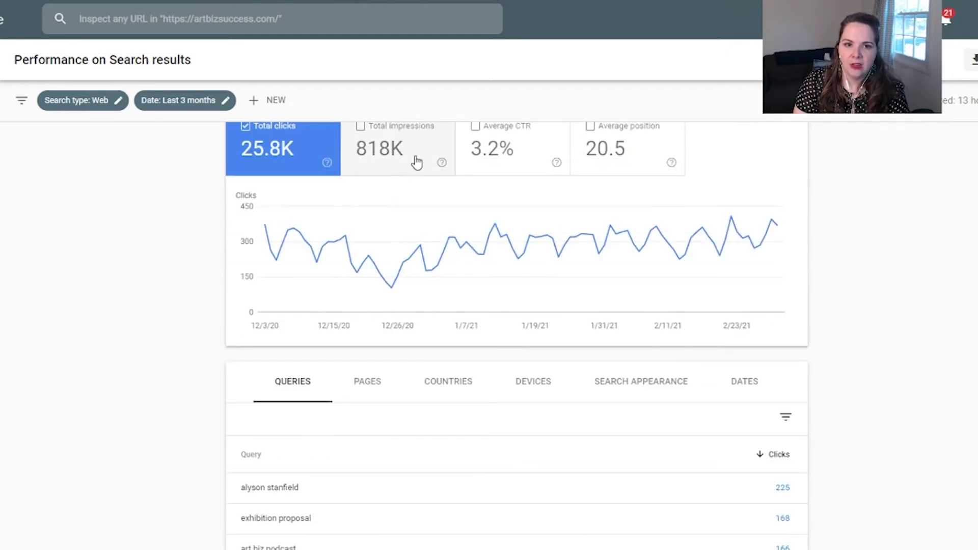
pyautogui.scroll(1, 436, 179)
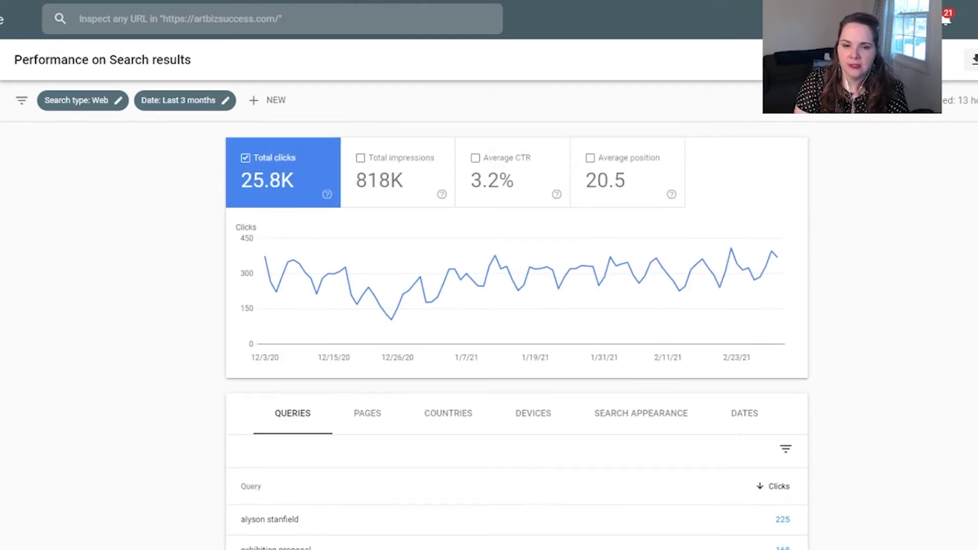
# - Show total impressions alongside total clicks again, briefly displaying average CTR and average position before hiding both
pyautogui.click(423, 177)
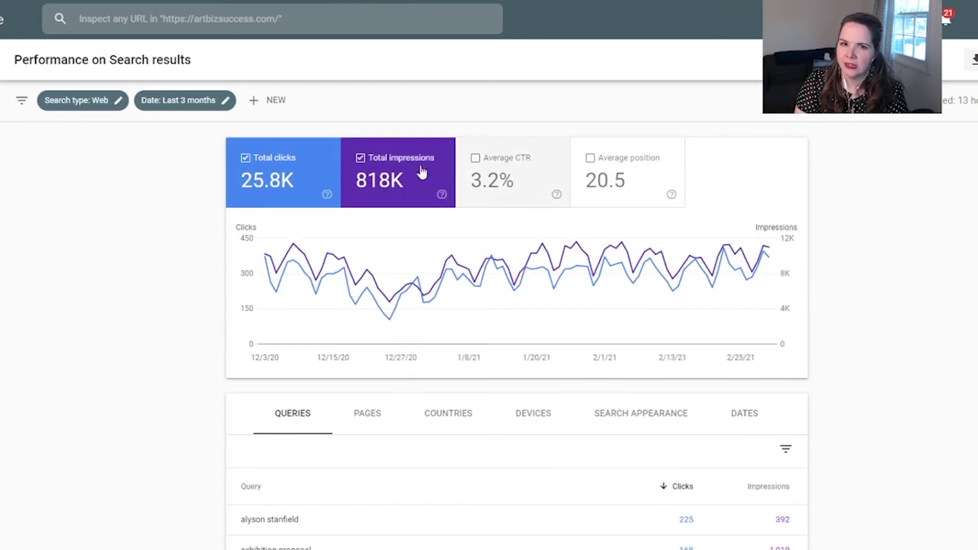
pyautogui.click(507, 173)
pyautogui.click(665, 186)
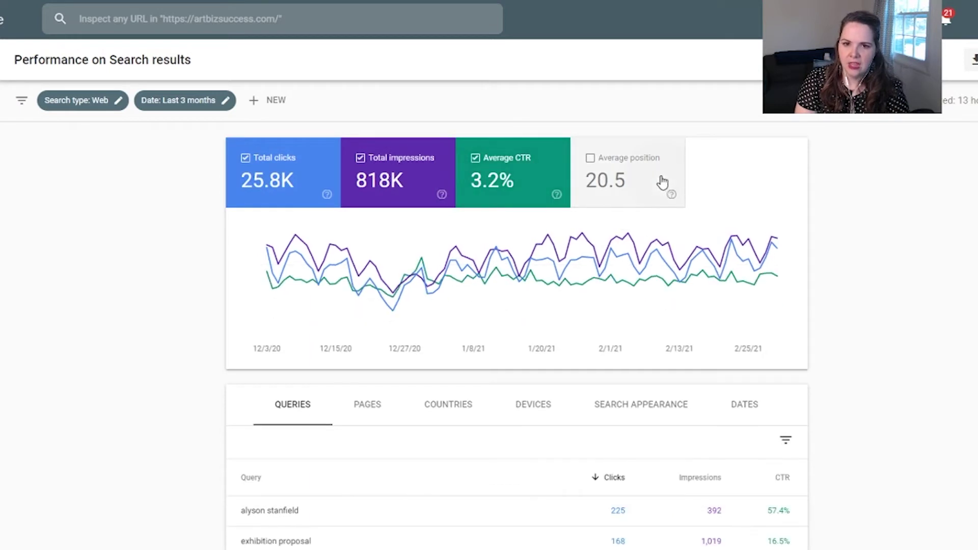
pyautogui.click(507, 184)
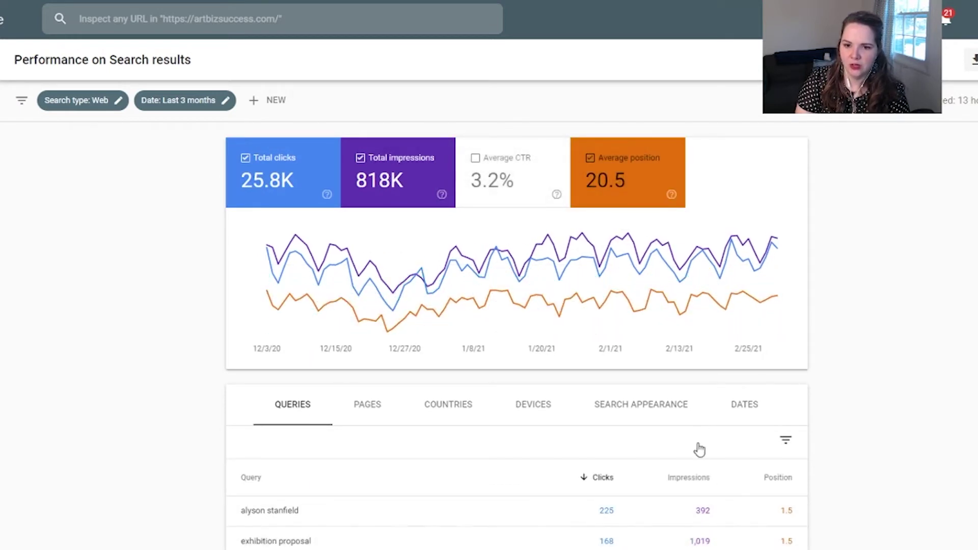
pyautogui.click(601, 159)
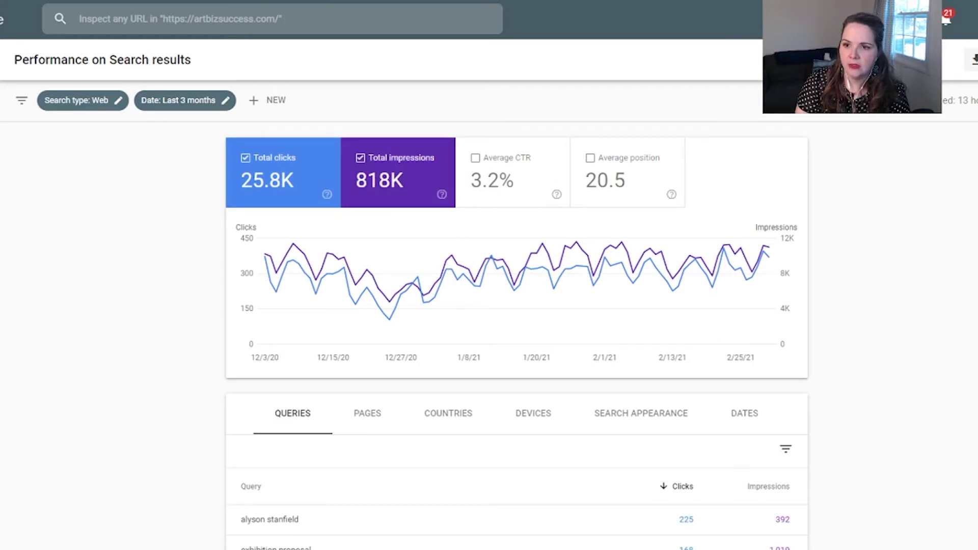
# - Add average CTR to the report and examine the clicks, impressions and CTR of the top queries
pyautogui.scroll(-5, 517, 336)
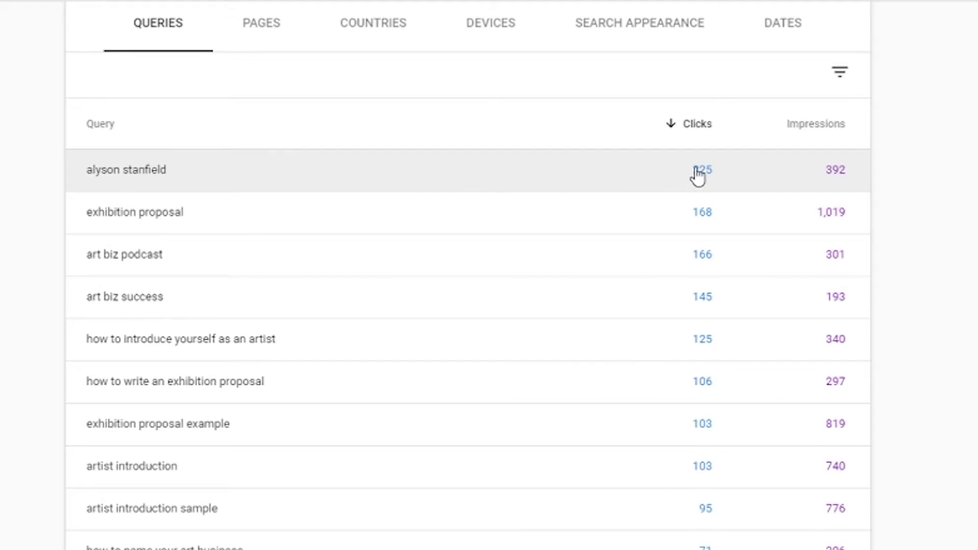
pyautogui.scroll(7, 698, 175)
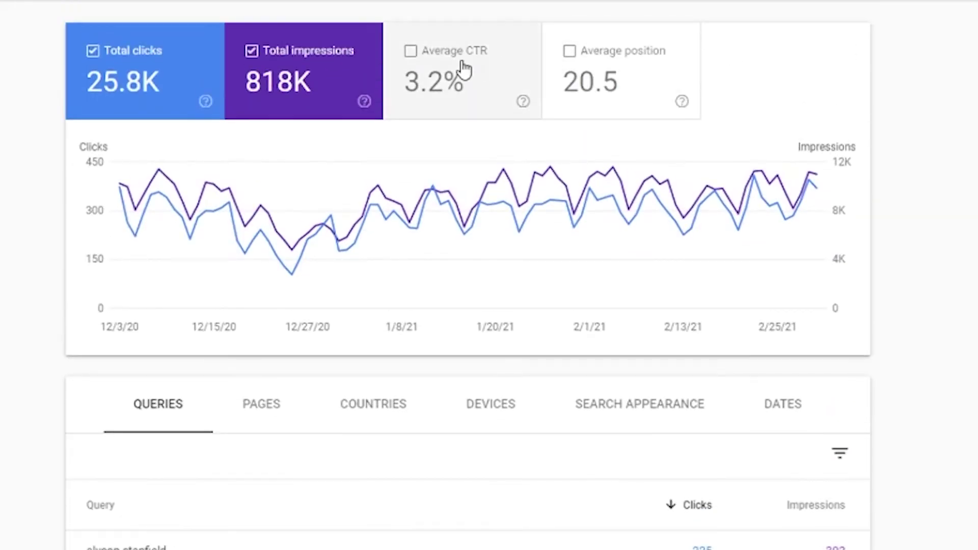
pyautogui.click(479, 71)
pyautogui.scroll(-3, 479, 204)
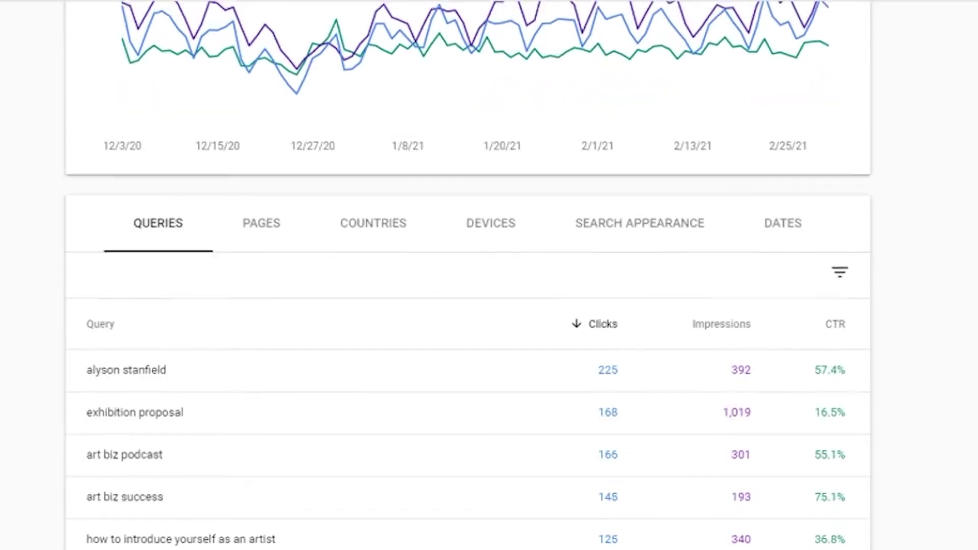
pyautogui.scroll(-1, 841, 331)
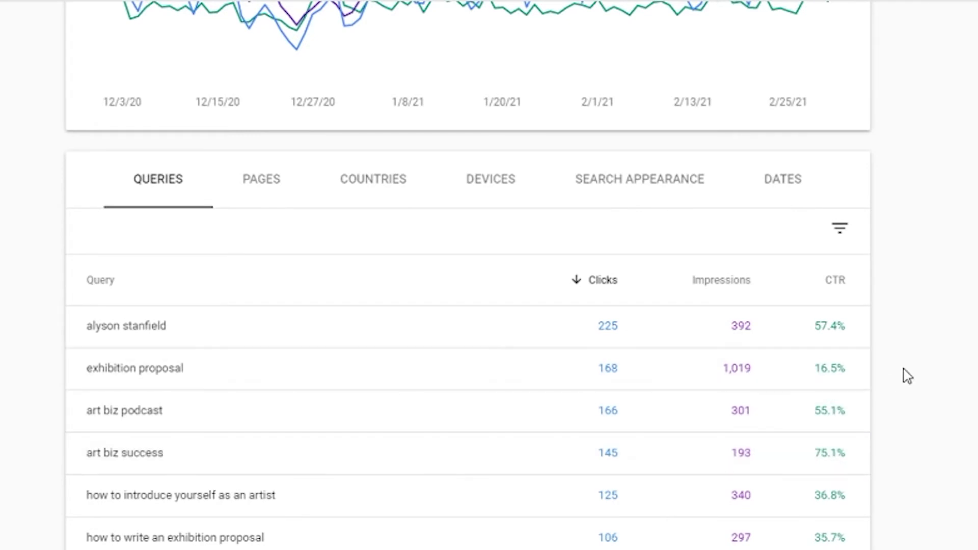
pyautogui.scroll(-1, 922, 366)
pyautogui.scroll(-2, 922, 367)
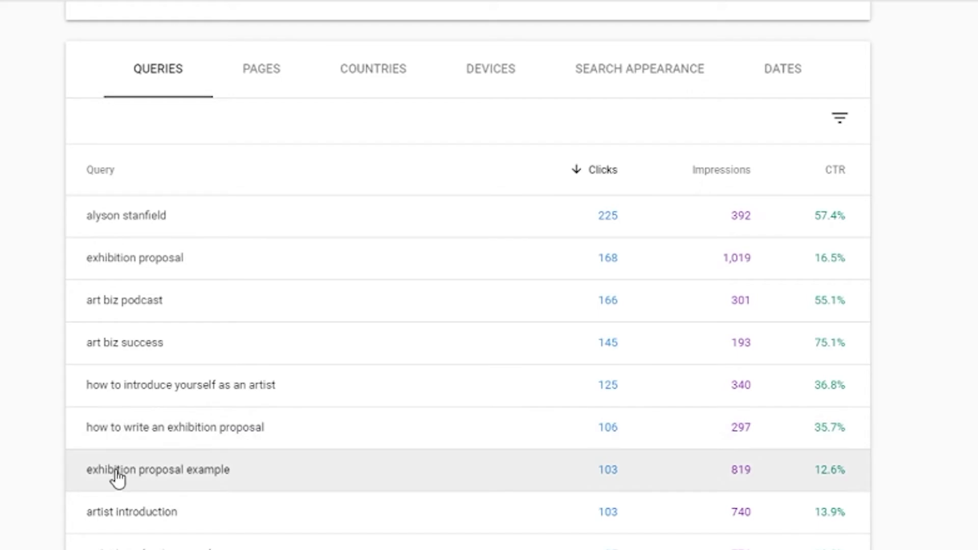
pyautogui.scroll(-1, 227, 471)
pyautogui.scroll(2, 223, 426)
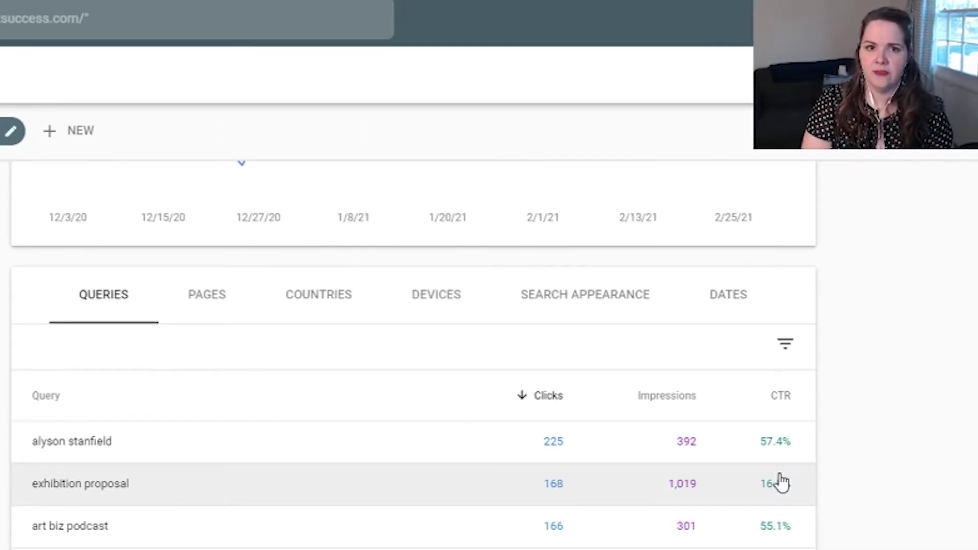
# - Add average position to the report and check the position column for the top queries
pyautogui.scroll(5, 849, 255)
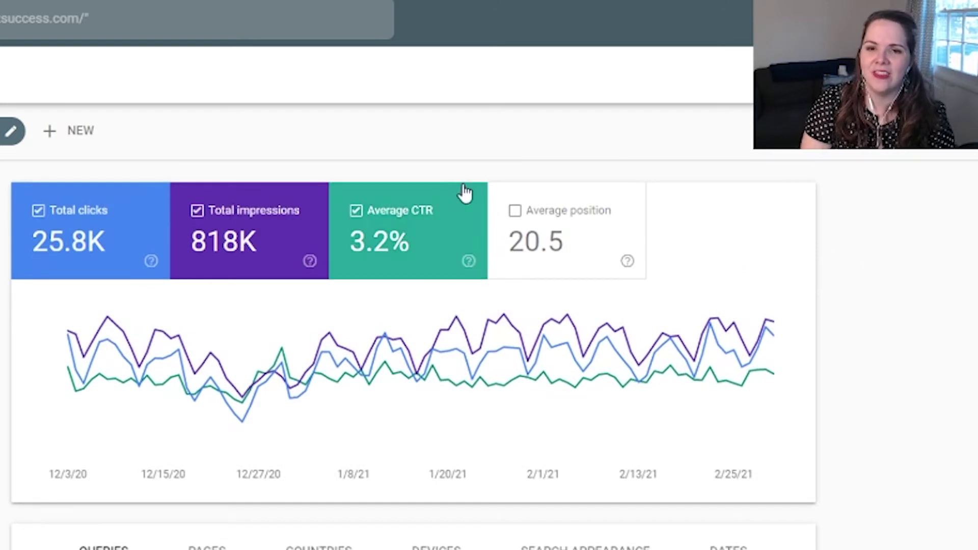
pyautogui.click(589, 232)
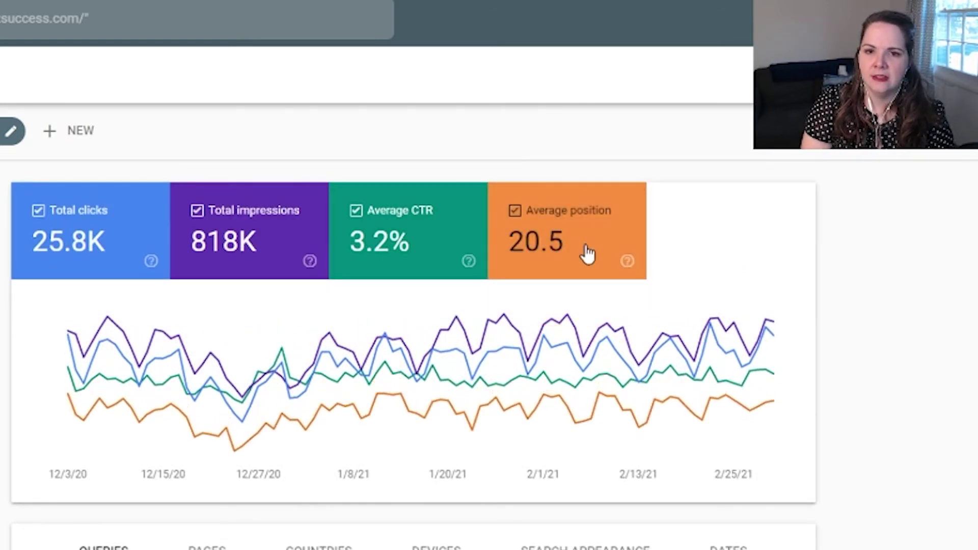
pyautogui.scroll(-4, 952, 402)
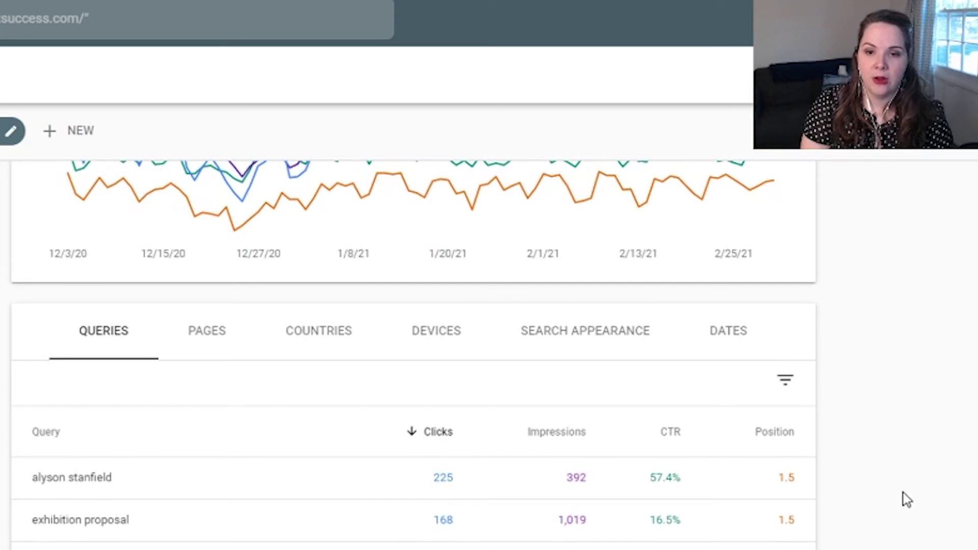
pyautogui.scroll(-3, 838, 507)
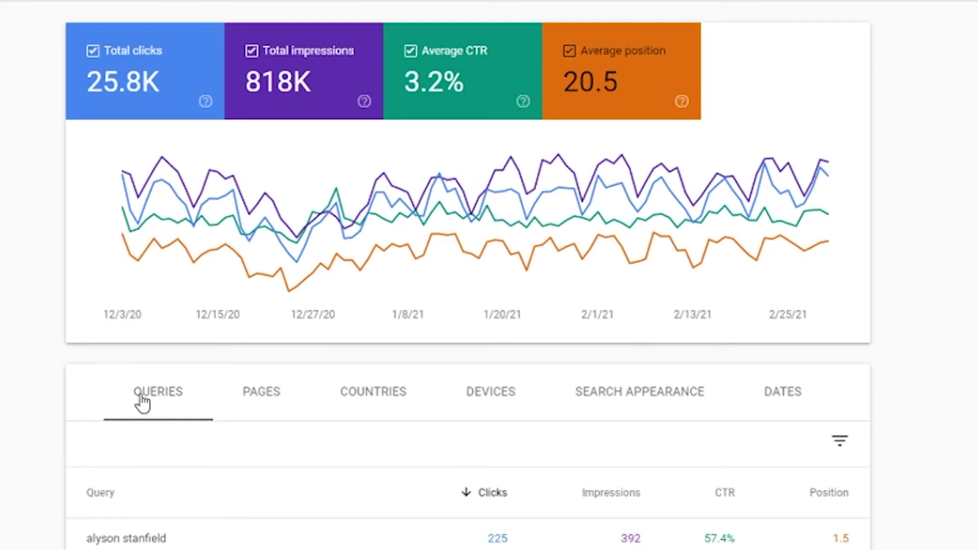
# - Break the performance data down by page and examine the site's top pages, from introduce-yourself to handwritten-thank-you
pyautogui.click(272, 399)
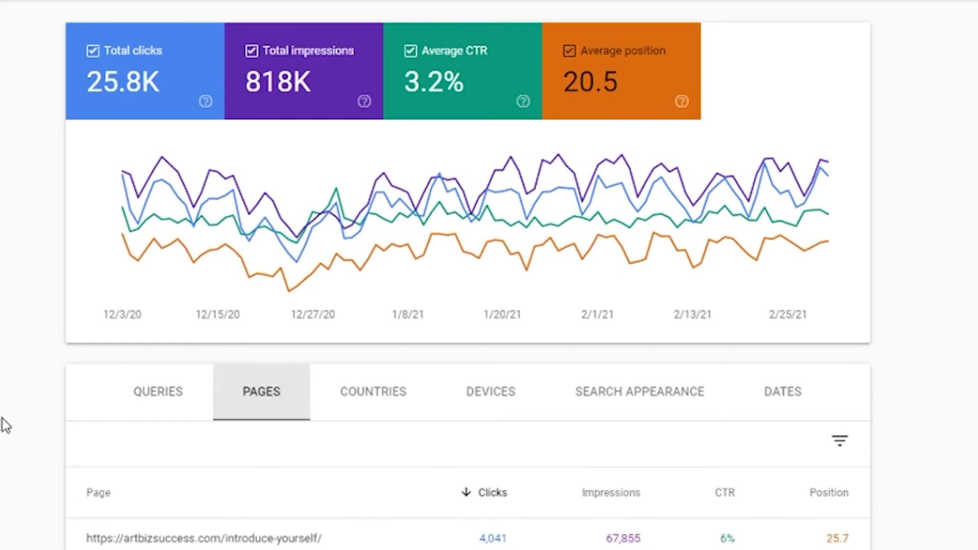
pyautogui.scroll(-1, 7, 422)
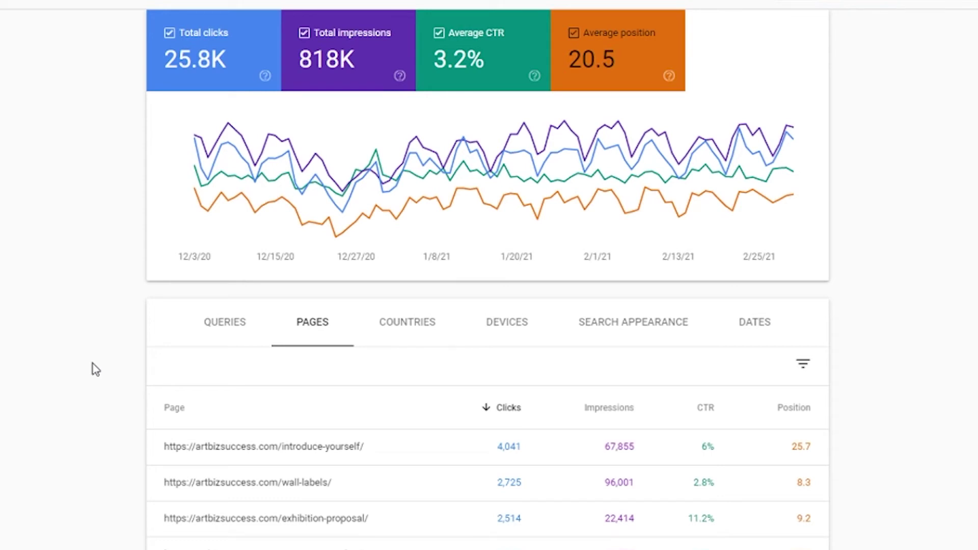
pyautogui.scroll(-5, 130, 397)
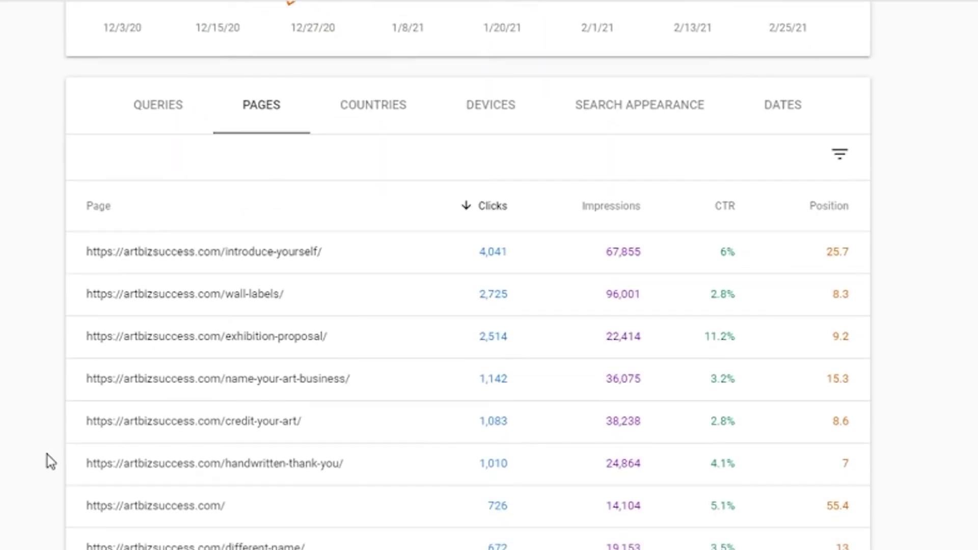
pyautogui.moveTo(328, 261)
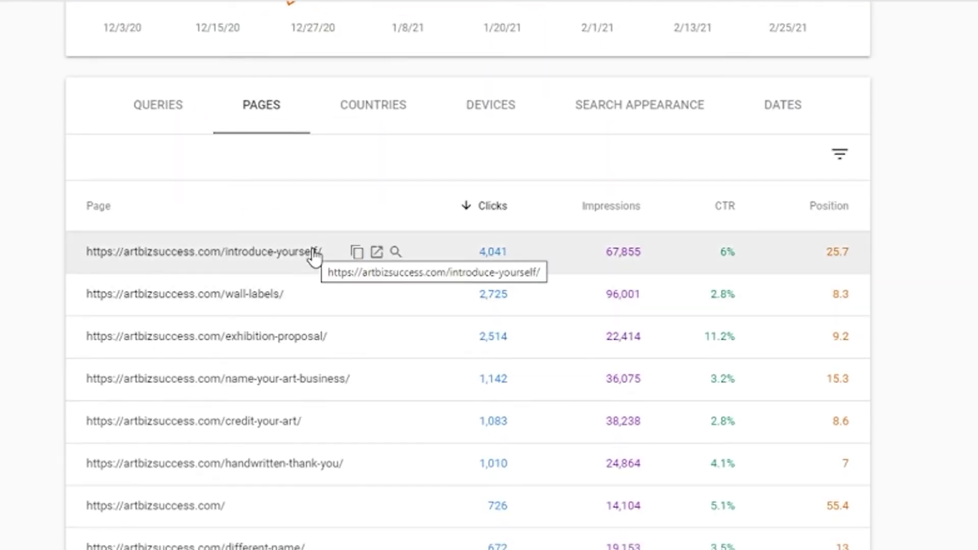
pyautogui.moveTo(314, 302)
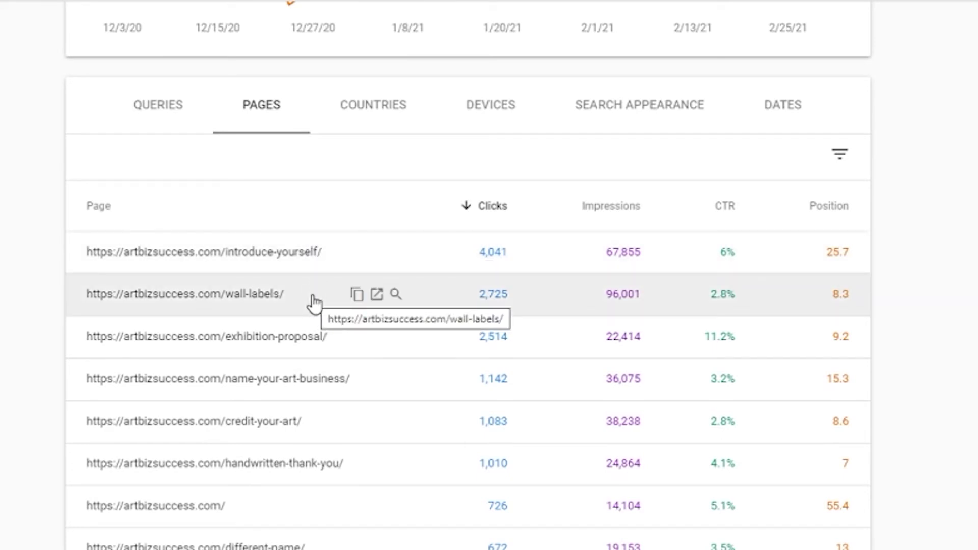
pyautogui.moveTo(321, 346)
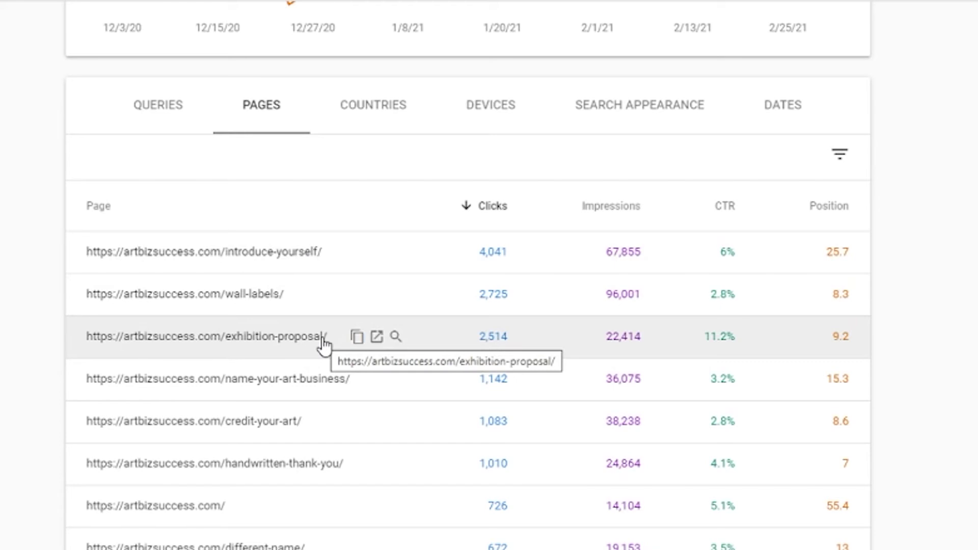
pyautogui.moveTo(308, 419)
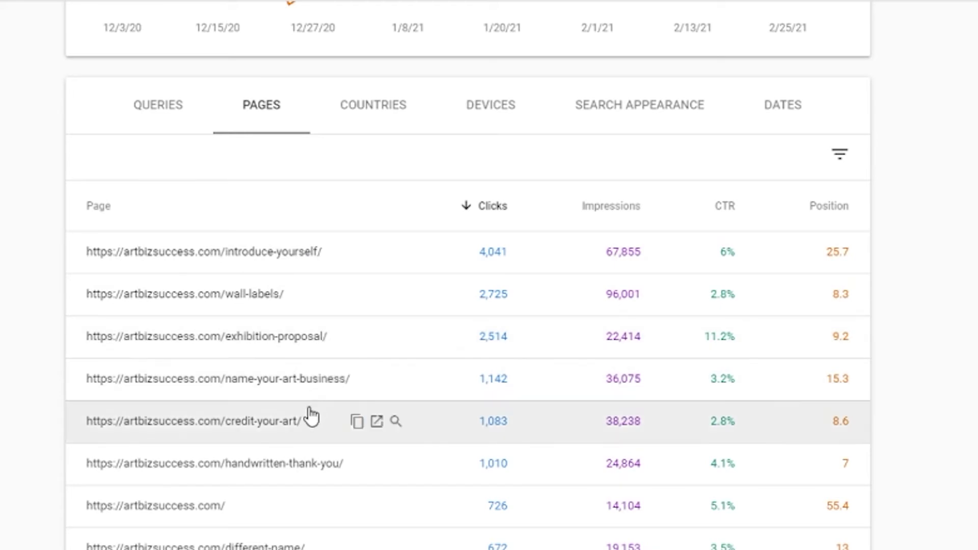
pyautogui.moveTo(294, 474)
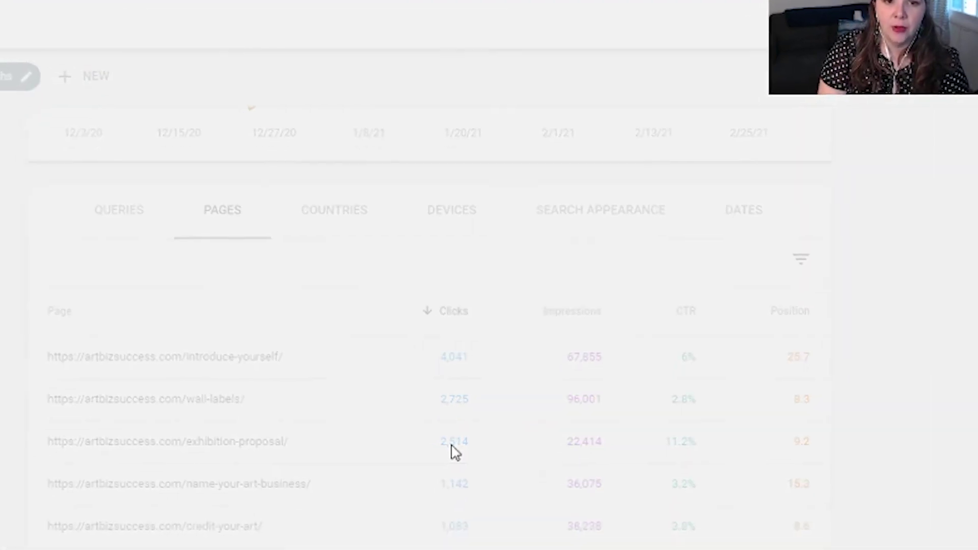
# - Filter the report to the exhibition-proposal page and examine the queries that lead to it
pyautogui.click(435, 506)
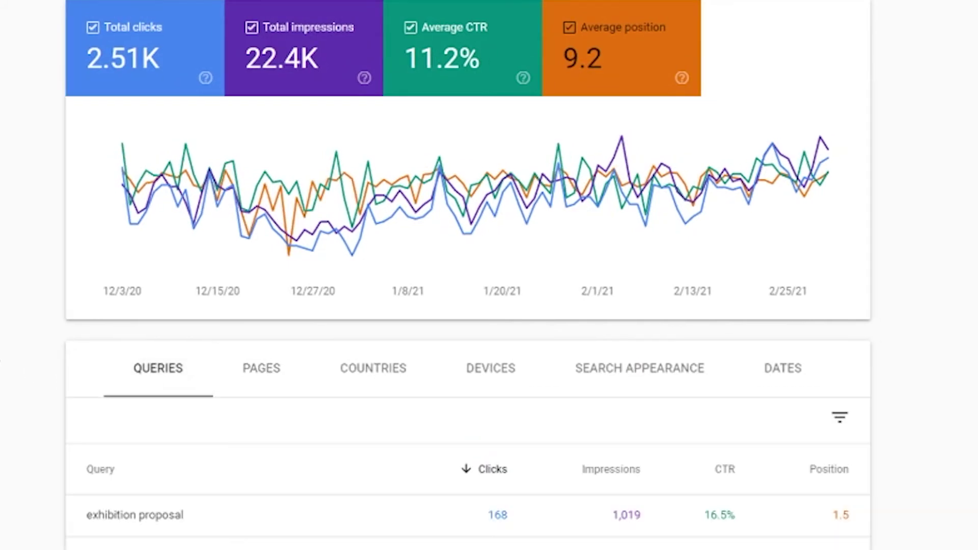
pyautogui.scroll(-8, 18, 306)
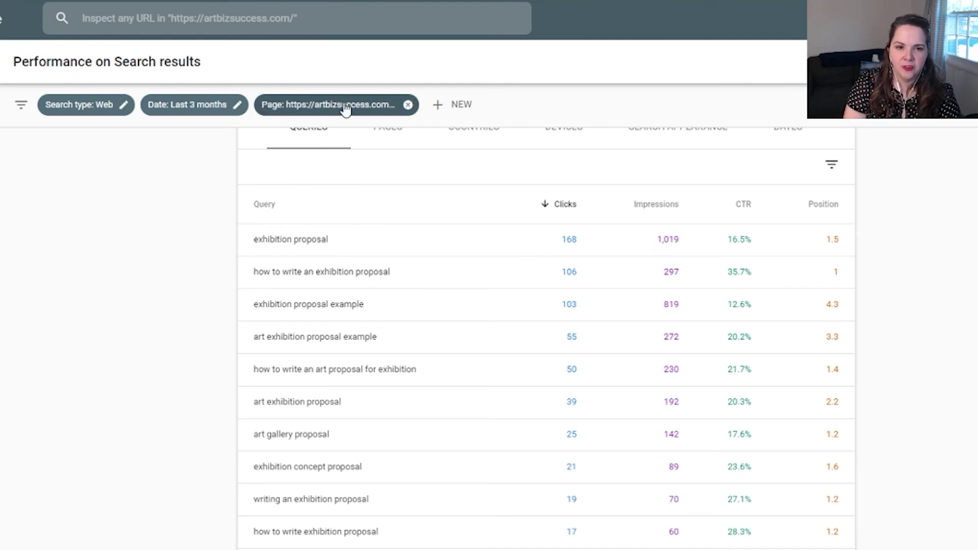
# - Show 100 rows per page in the query table for the exhibition-proposal page
pyautogui.scroll(5, 212, 225)
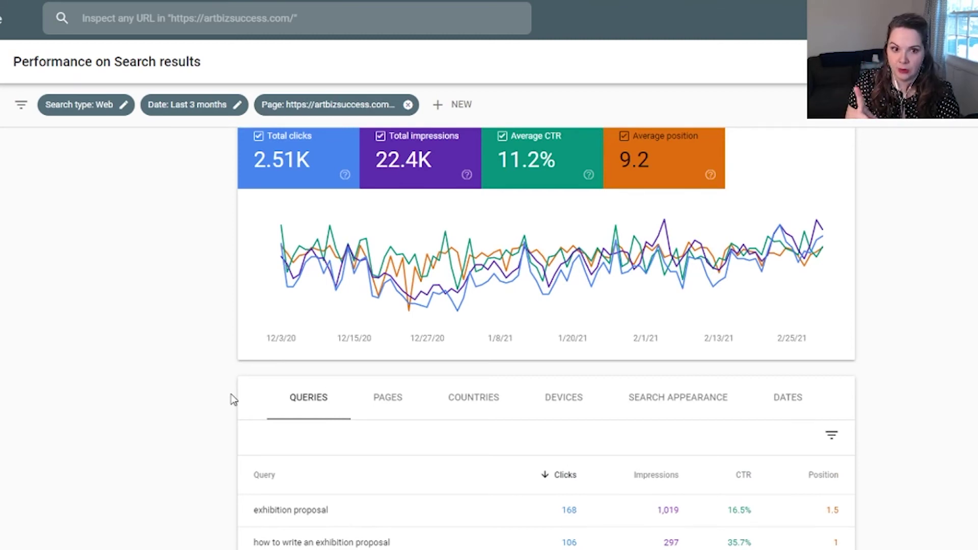
pyautogui.scroll(-3, 222, 410)
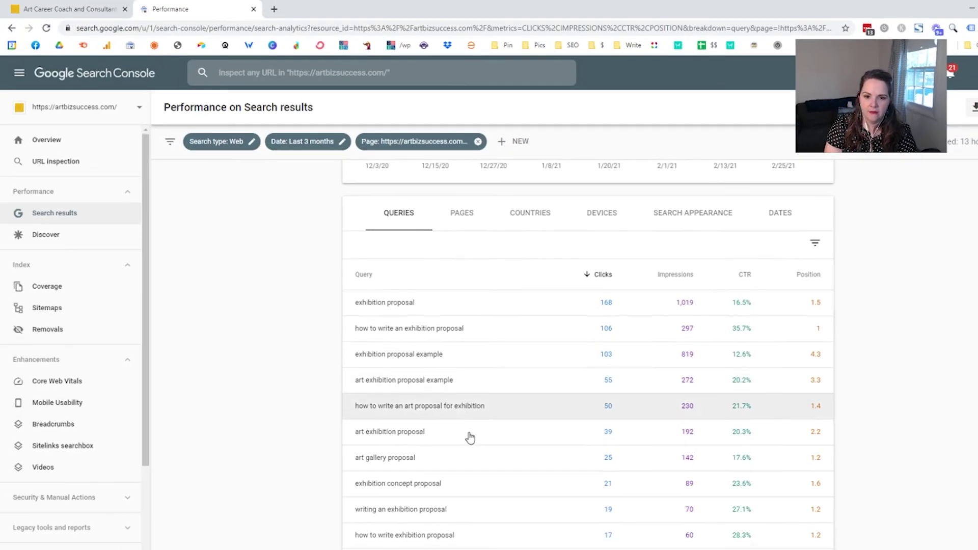
pyautogui.scroll(-1, 627, 502)
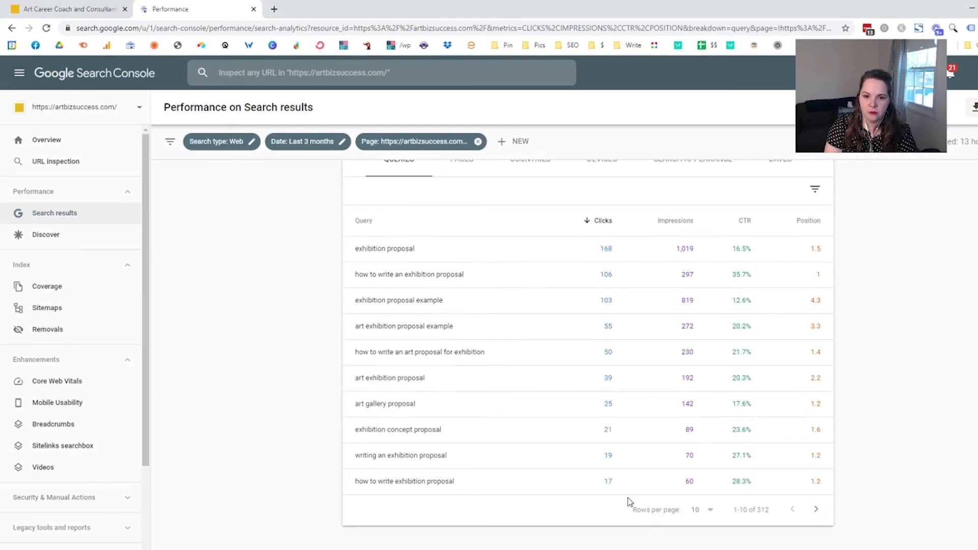
pyautogui.click(701, 511)
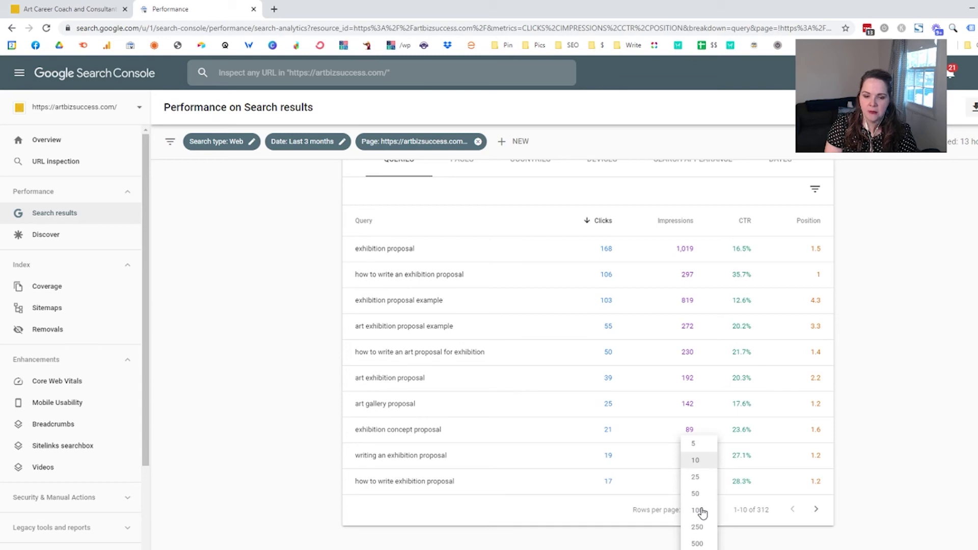
pyautogui.click(702, 511)
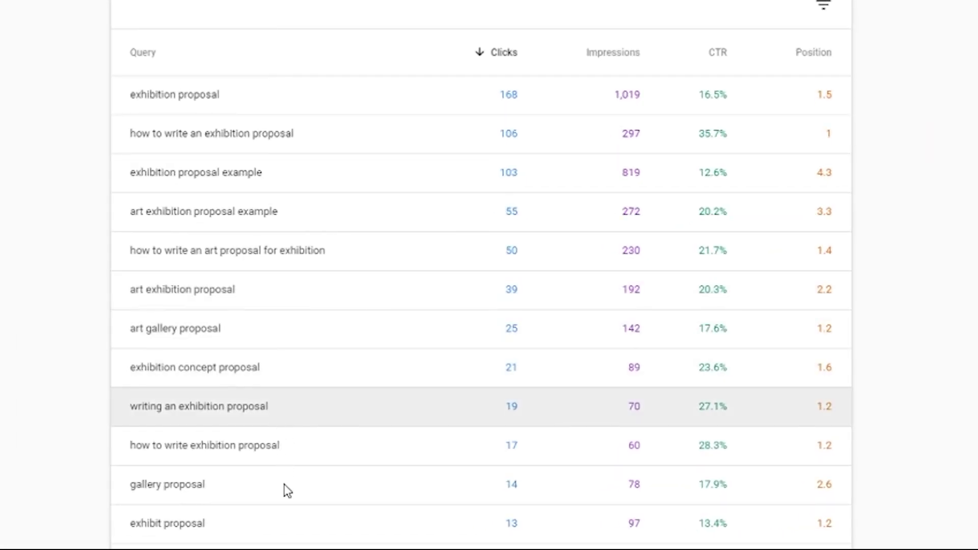
# - Examine the longer list of queries for the exhibition-proposal page, down to the sample, template and museum proposal variations
pyautogui.scroll(-1, 283, 494)
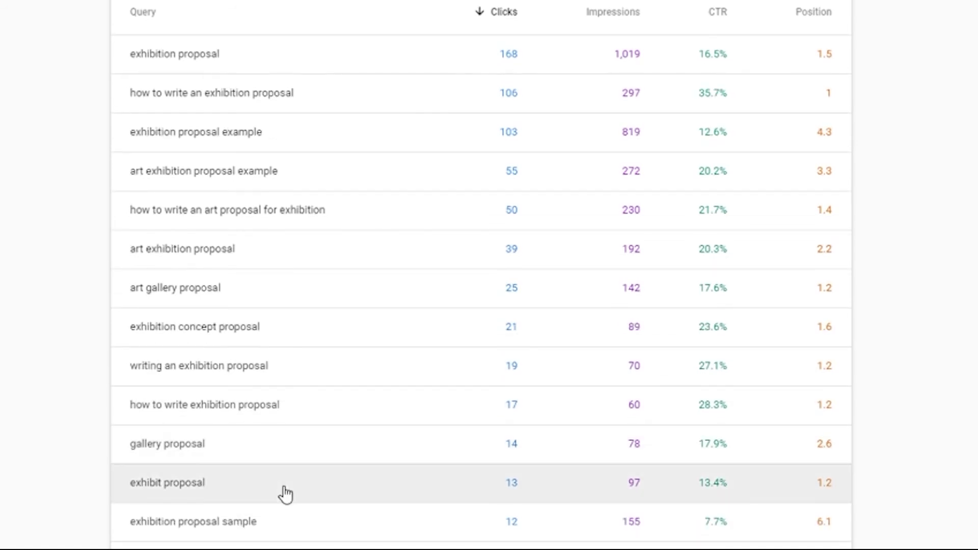
pyautogui.scroll(-6, 285, 493)
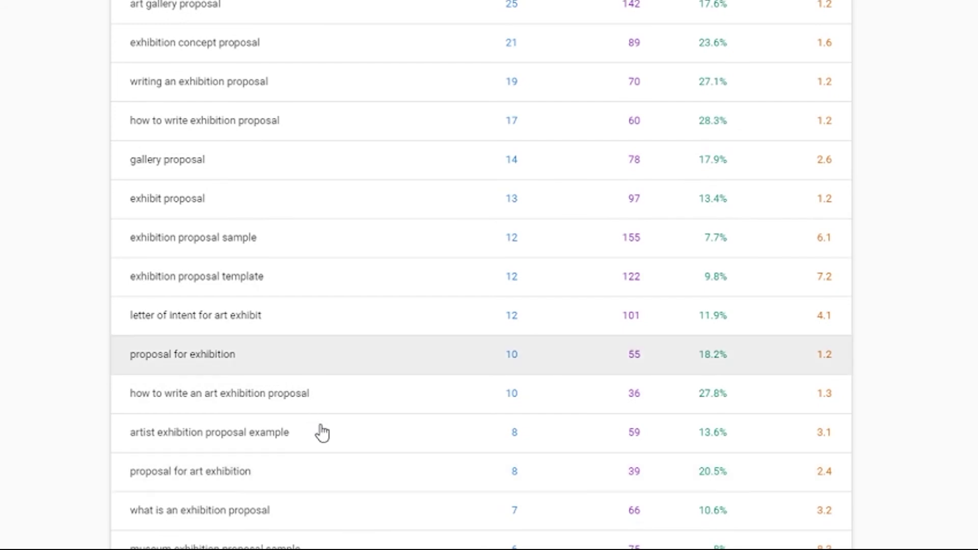
pyautogui.scroll(-1, 321, 465)
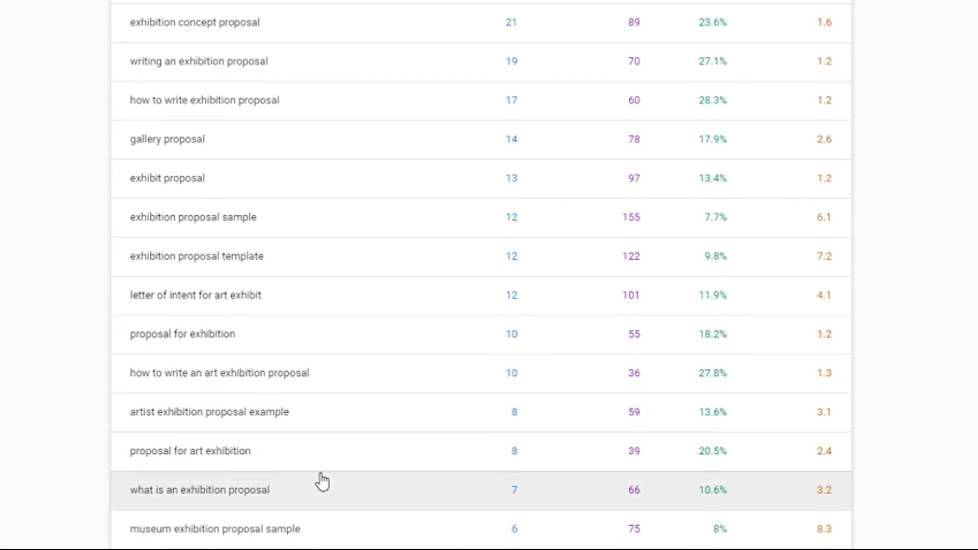
pyautogui.scroll(-1, 322, 481)
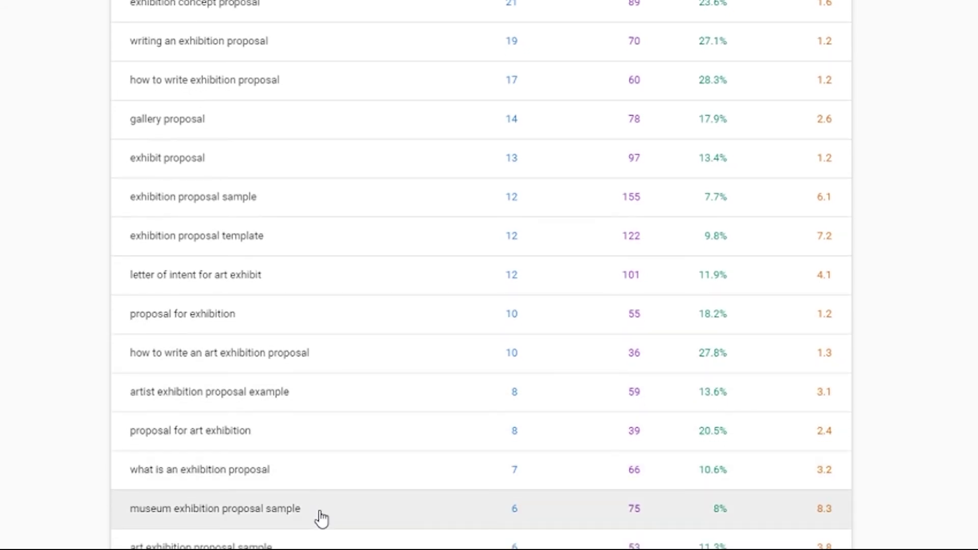
pyautogui.scroll(-2, 275, 454)
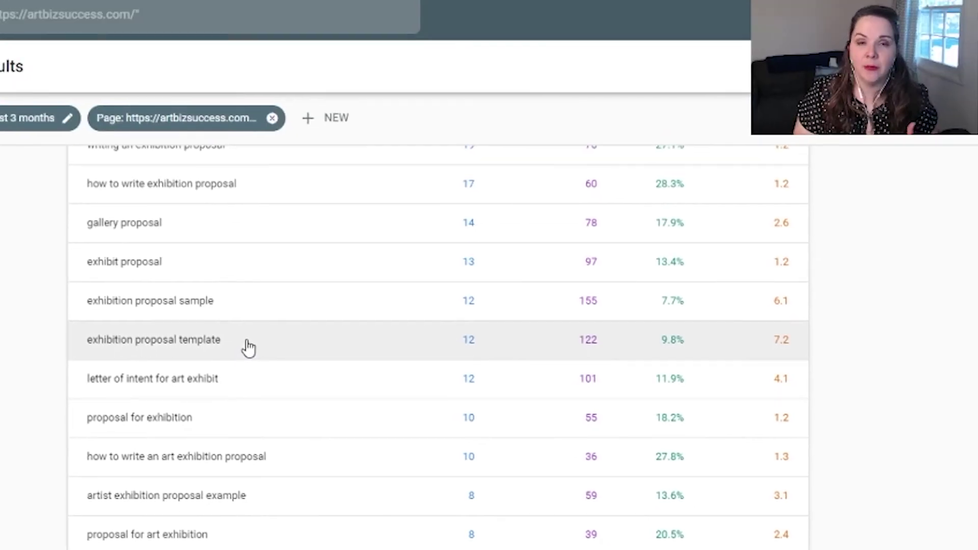
# - Return to the page's top queries and compare their average positions, from exhibition proposal to gallery proposal
pyautogui.scroll(10, 249, 349)
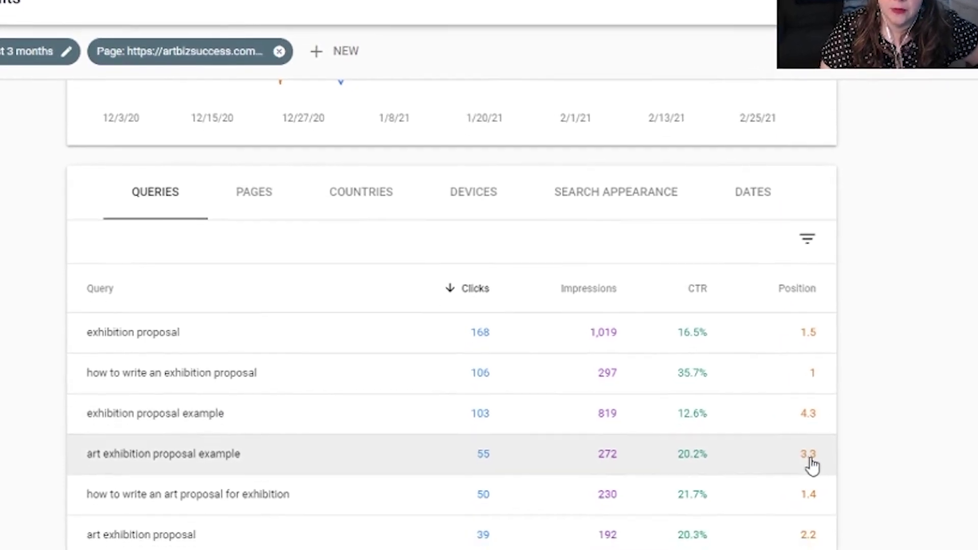
pyautogui.scroll(-2, 322, 529)
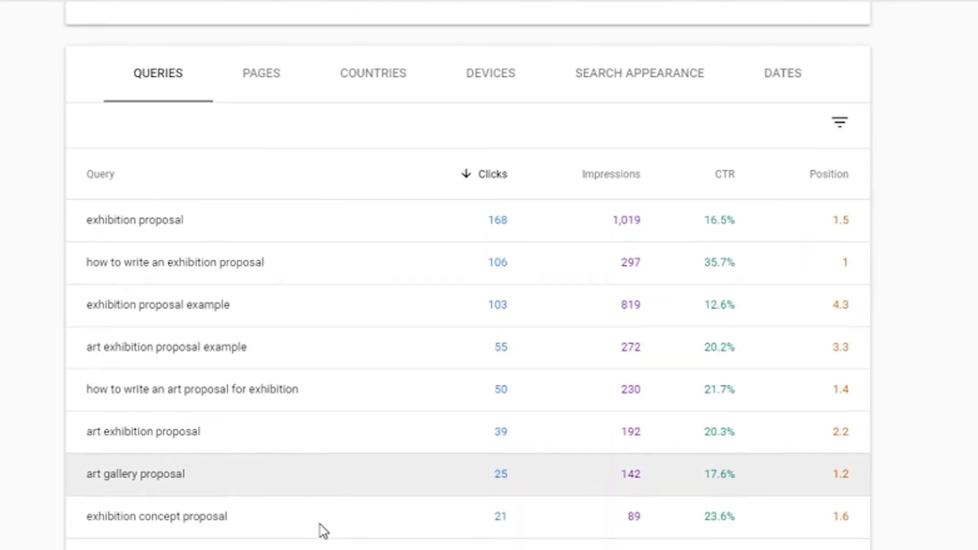
pyautogui.scroll(-2, 322, 530)
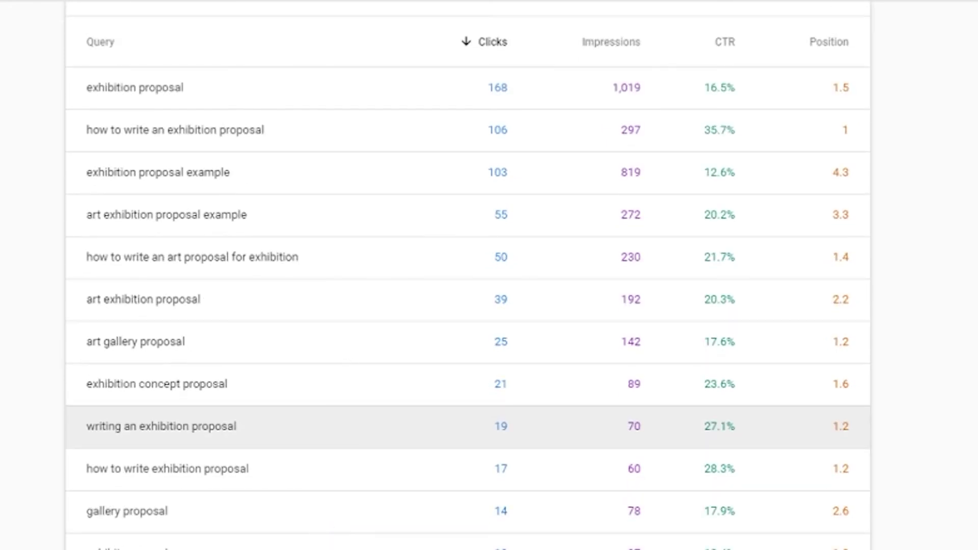